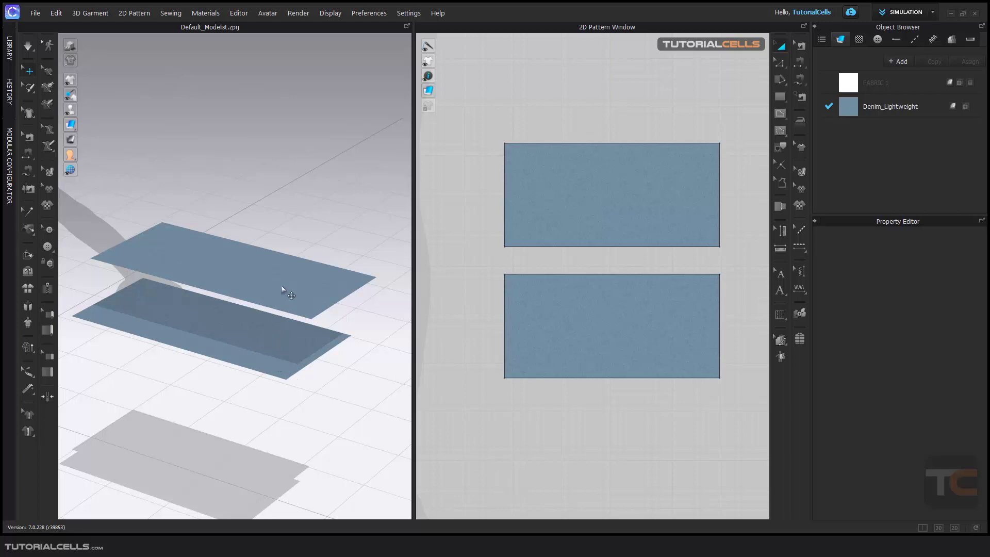
- Show the Grid Properties, then the Simulation Properties, in the Property Editor
right_click_drag(275, 291, 265, 312)
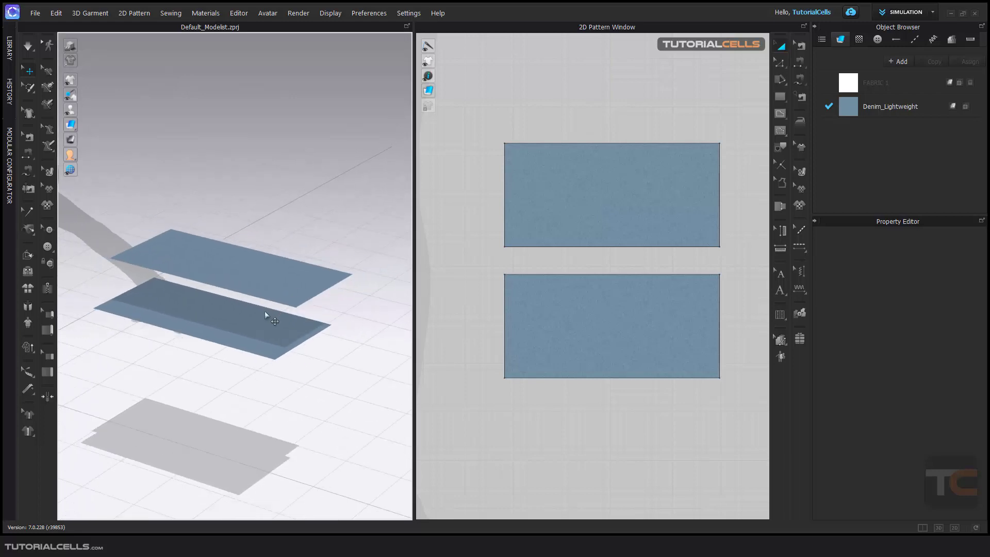
left_click(361, 14)
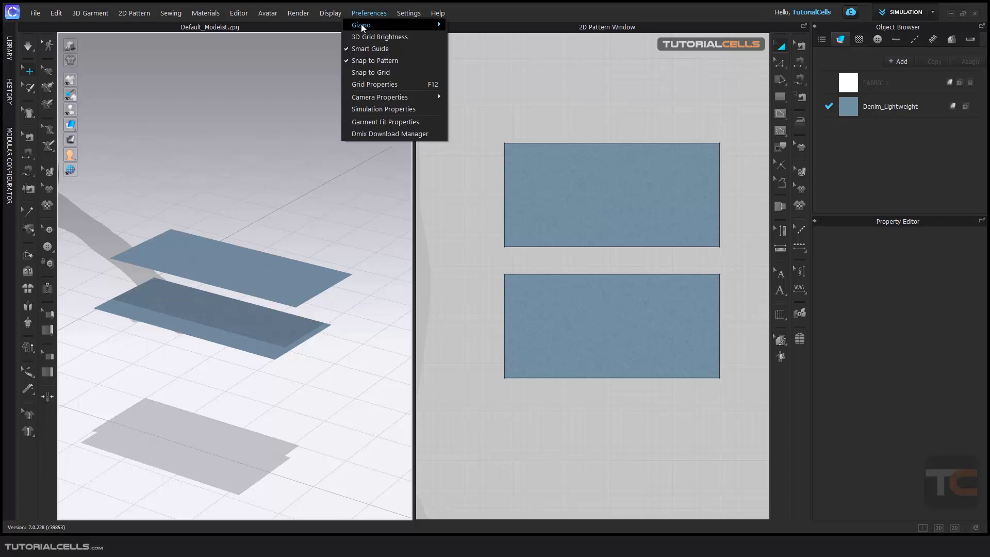
left_click(370, 80)
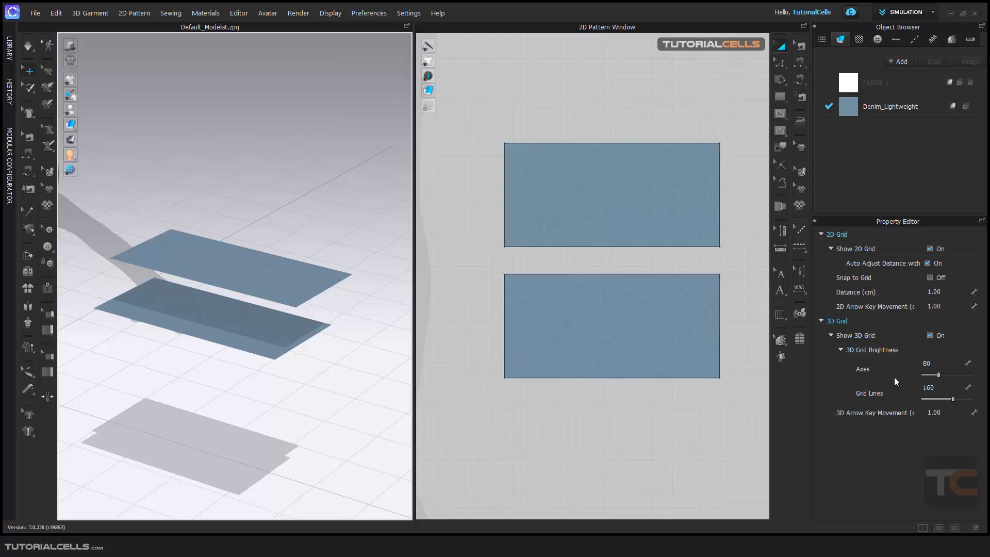
left_click(365, 14)
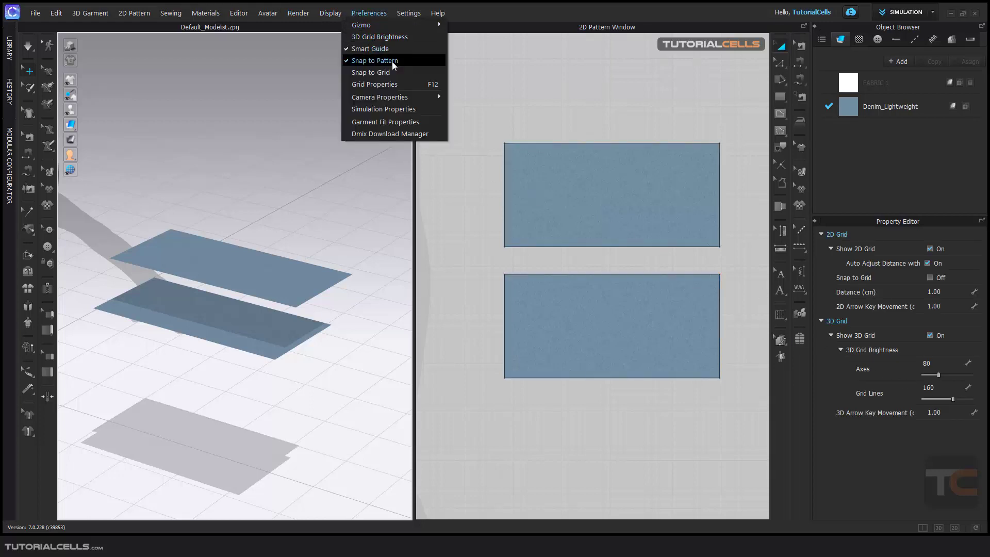
left_click(388, 109)
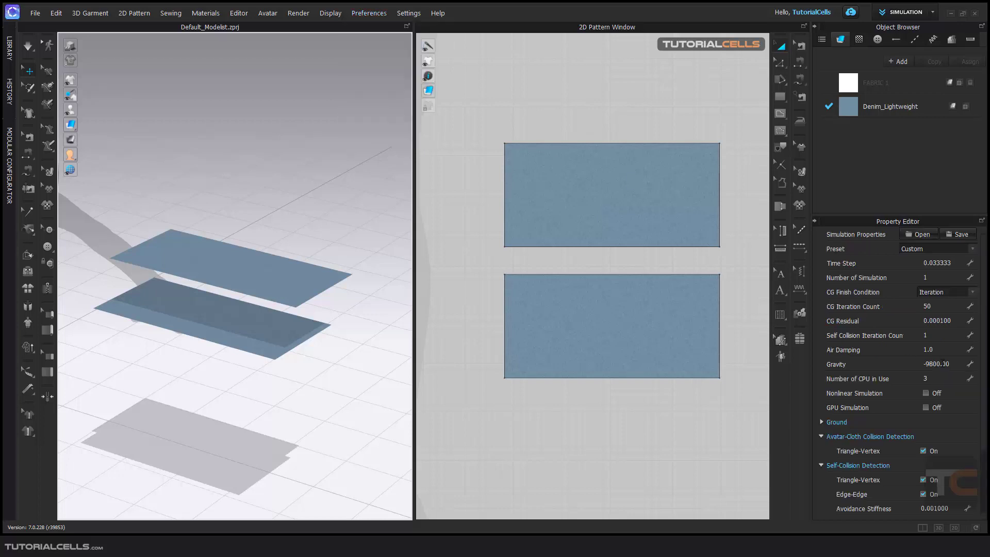
key("space")
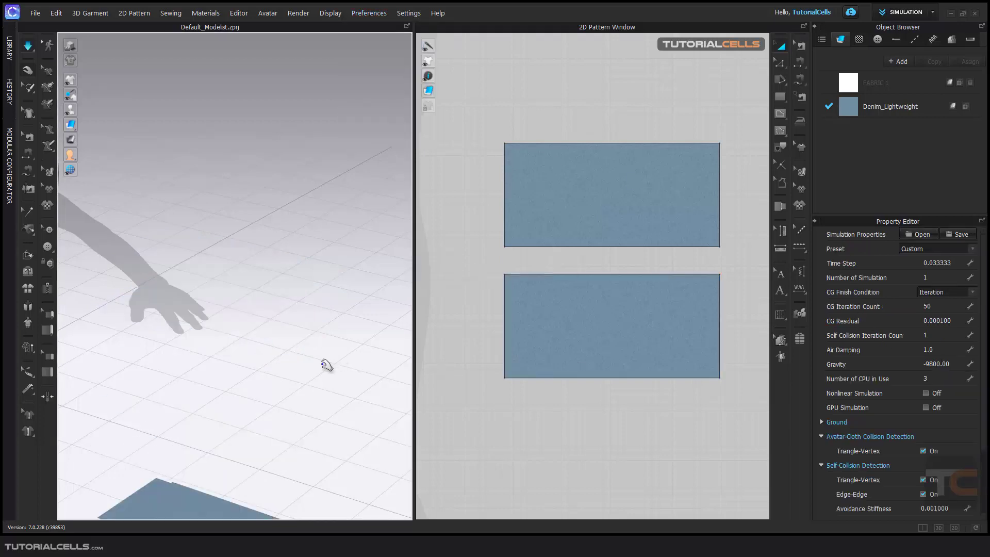
right_click_drag(295, 397, 303, 301)
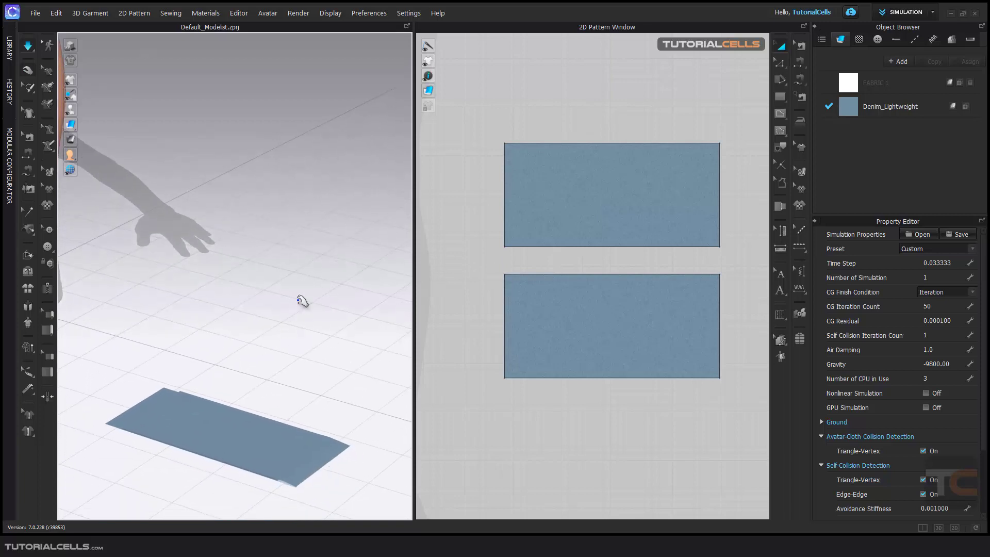
key("ctrl+z")
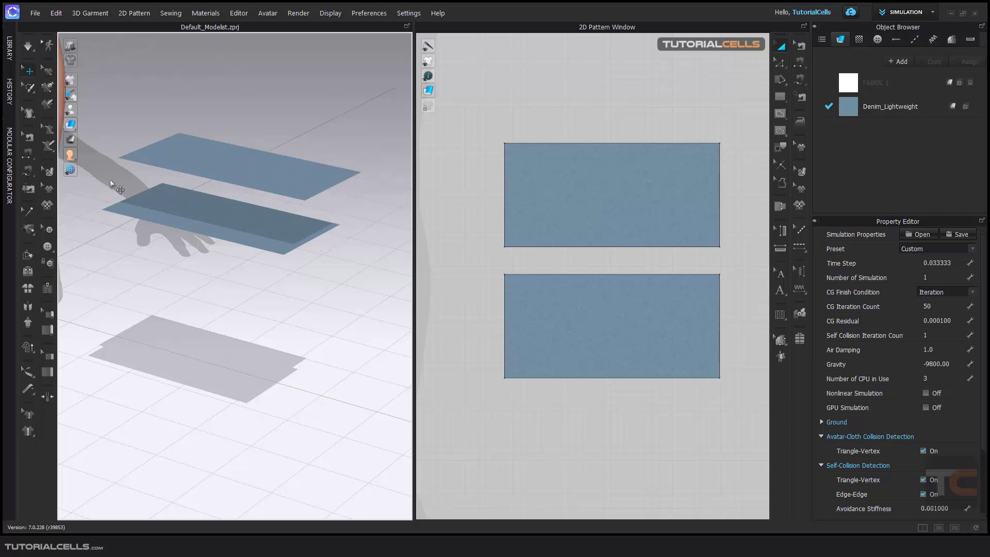
- Seam the upper rectangle's right edge to the lower rectangle's right edge, then begin a second seam
left_click(29, 152)
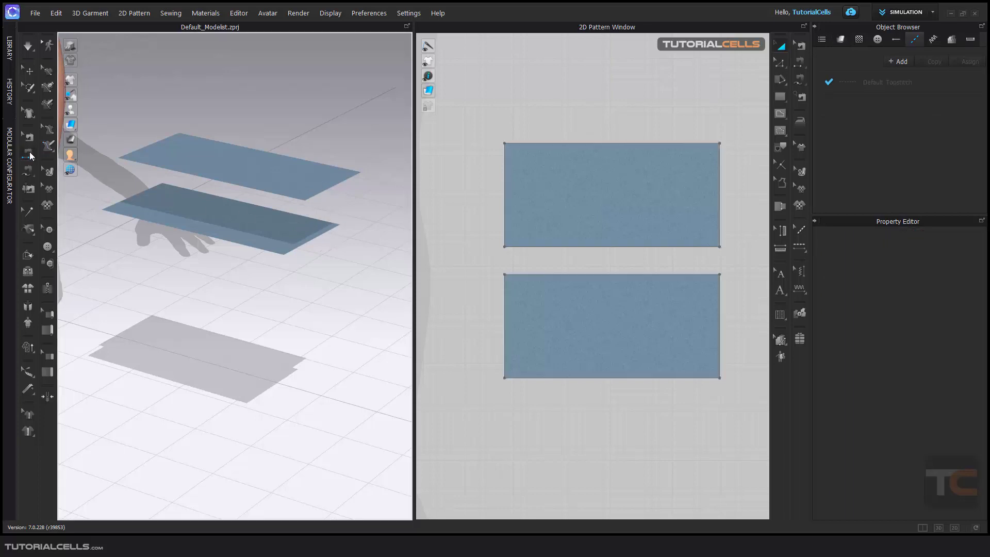
left_click(310, 204)
left_click(312, 240)
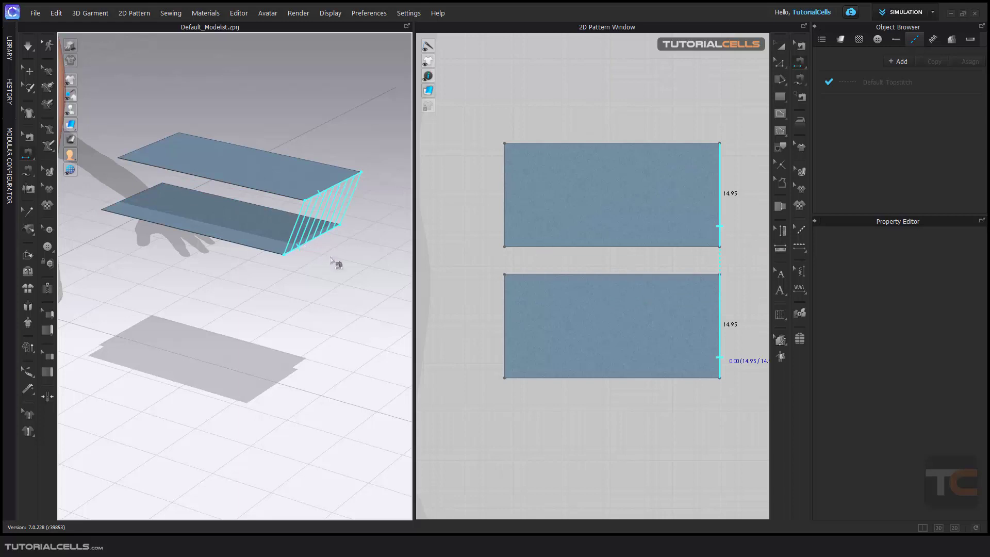
key("q")
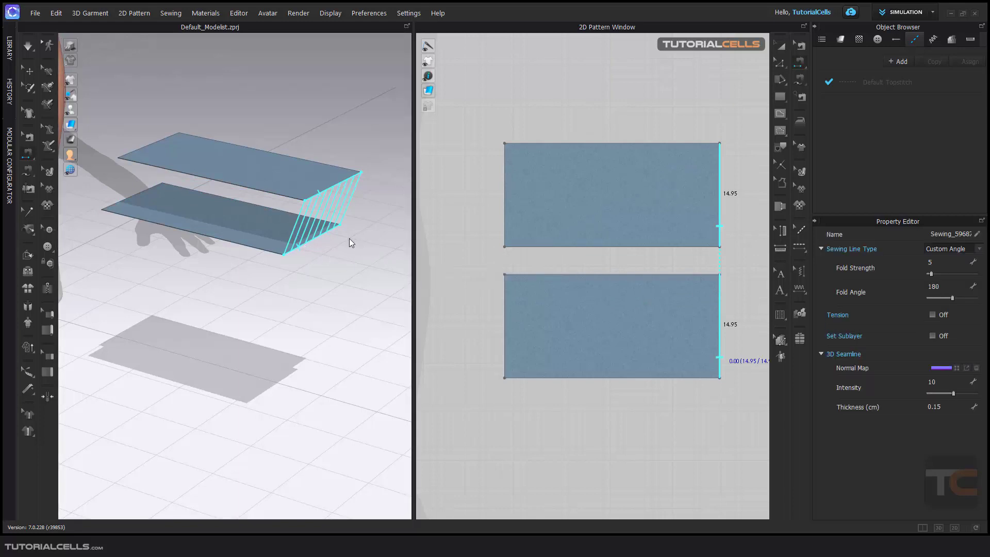
key("n")
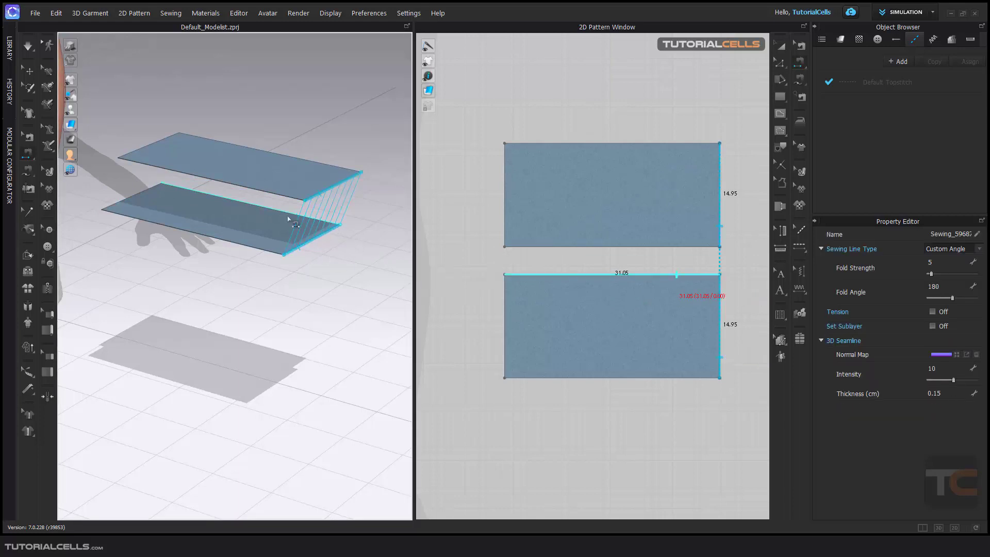
left_click(257, 166)
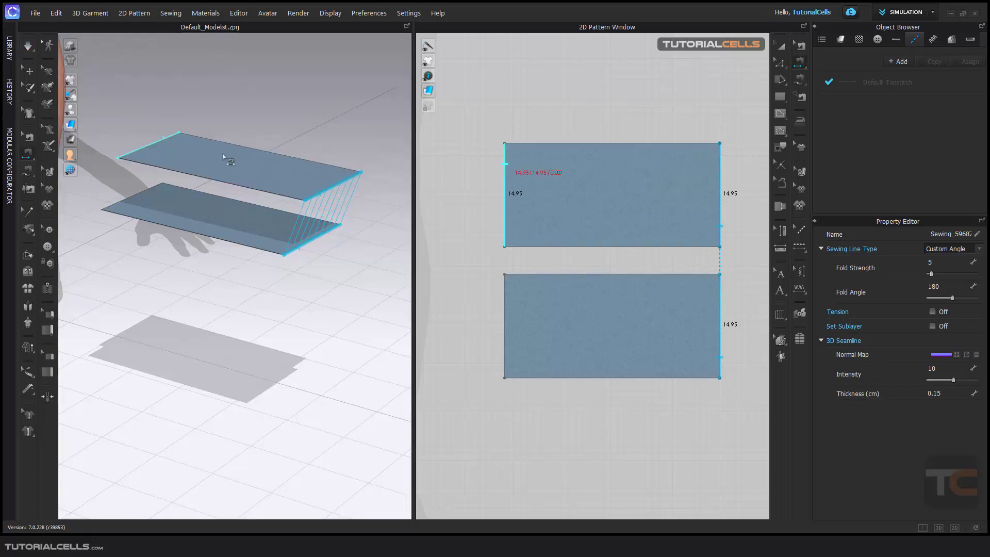
- Deactivate the upper denim panel using Deactivate (Pattern Only)
left_click(29, 73)
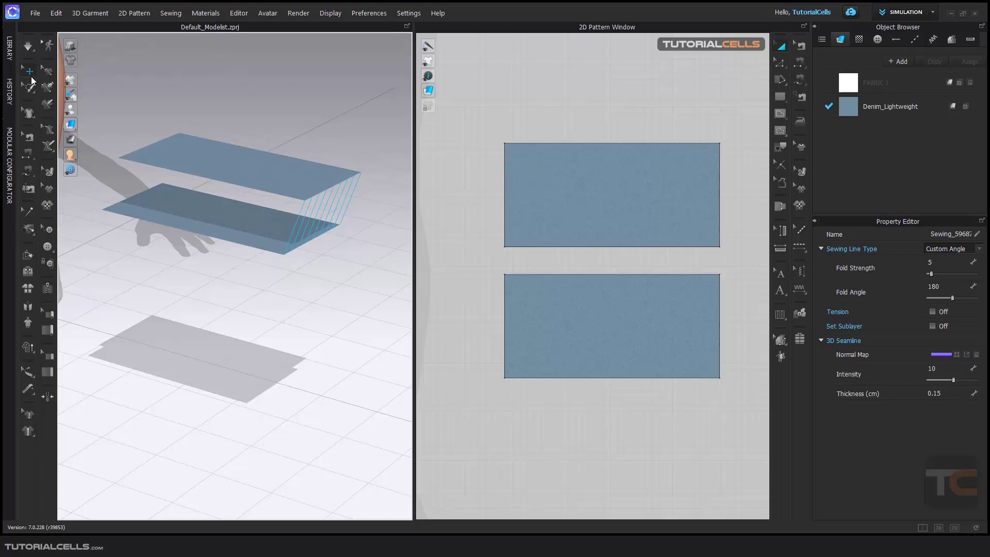
left_click(228, 163)
right_click(227, 162)
left_click(344, 118)
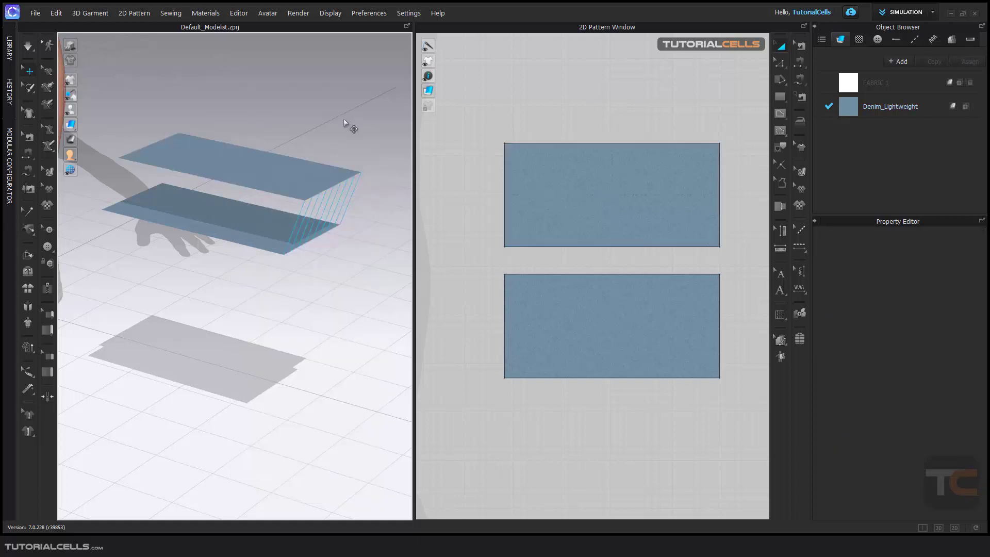
right_click(277, 171)
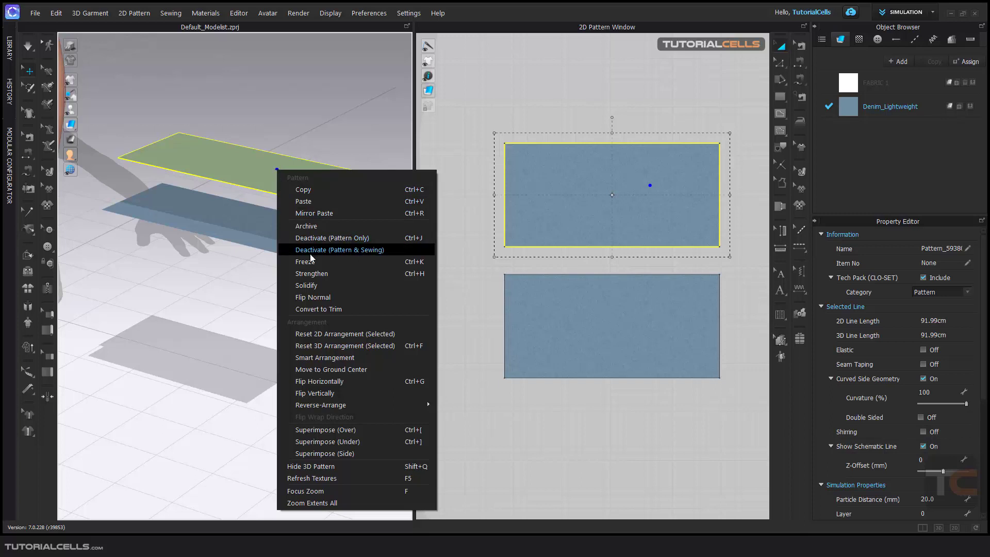
left_click(361, 241)
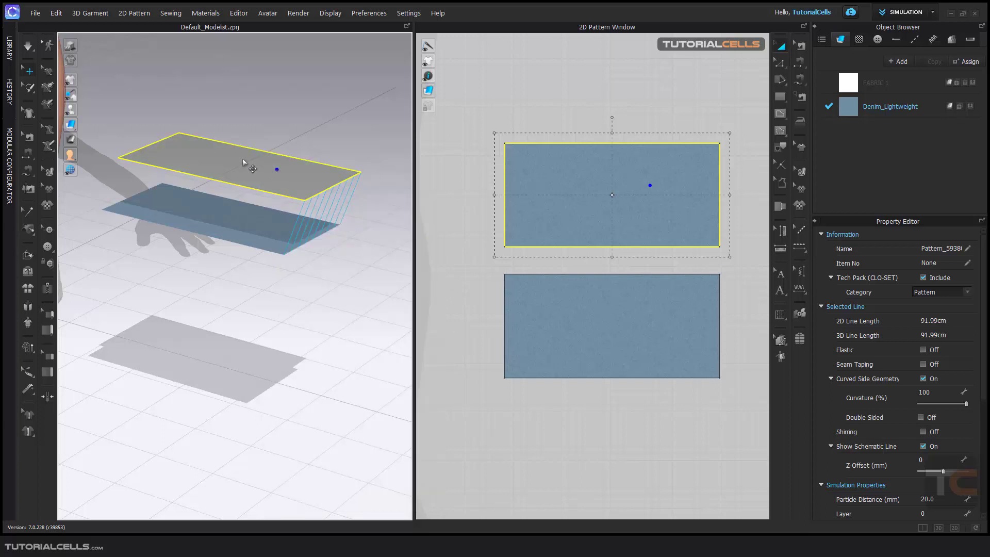
- Reactivate the upper panel, then Freeze it in place
left_click(292, 133)
right_click(265, 164)
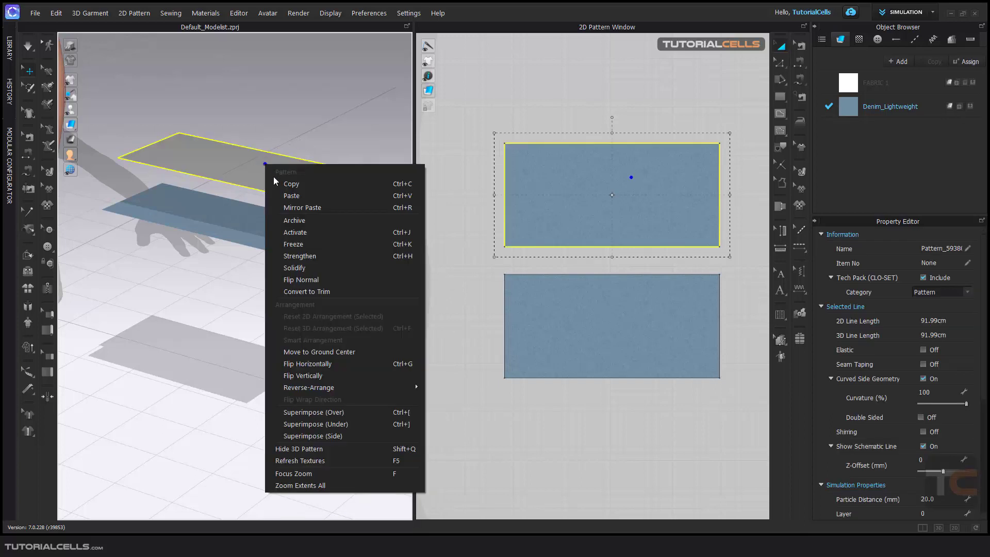
left_click(297, 233)
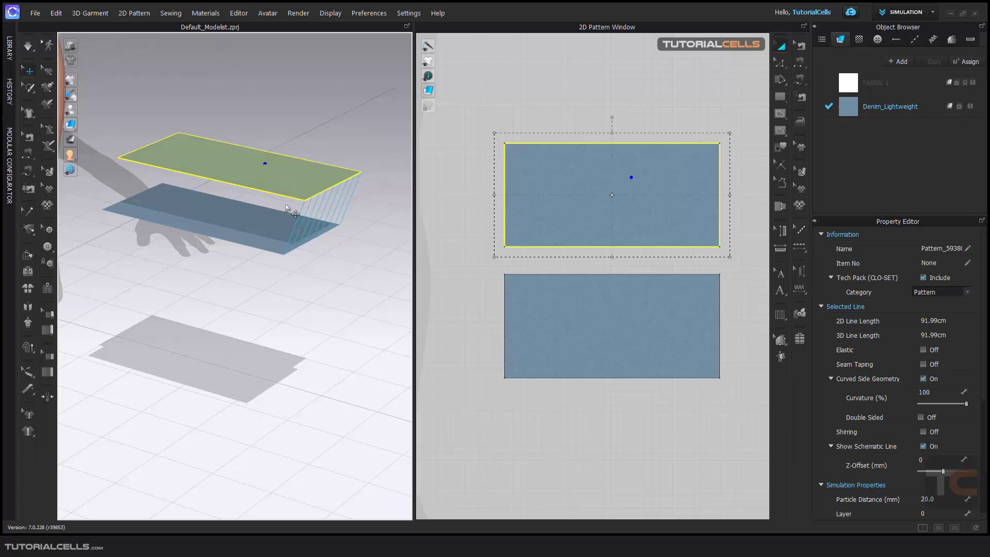
right_click(264, 165)
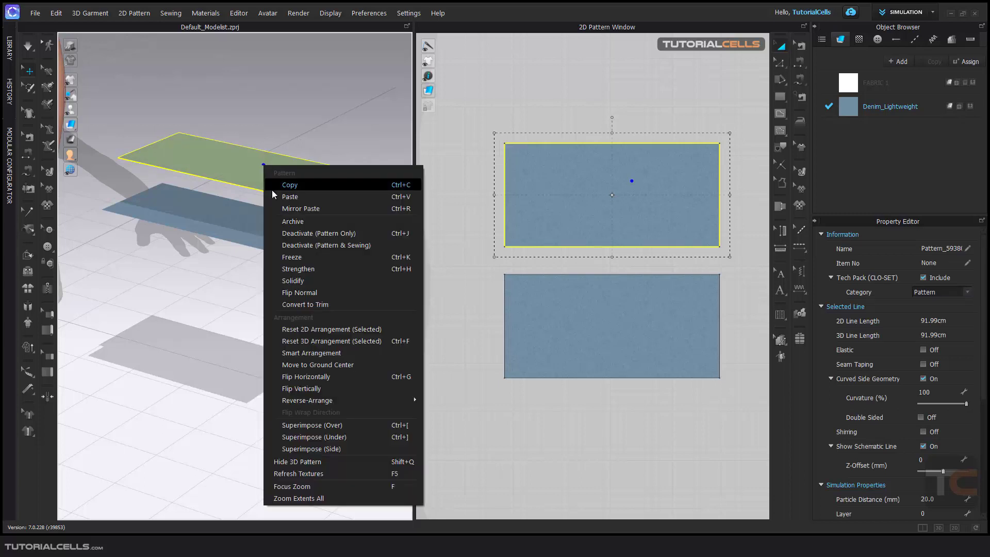
left_click(306, 258)
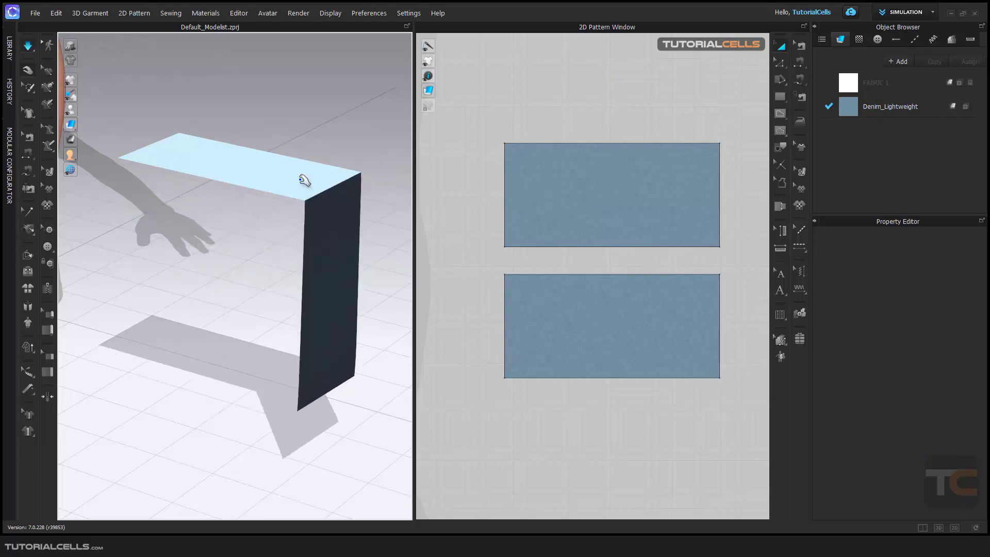
- Tug the hanging lower panel around during simulation, then undo to reset it
left_click(327, 277)
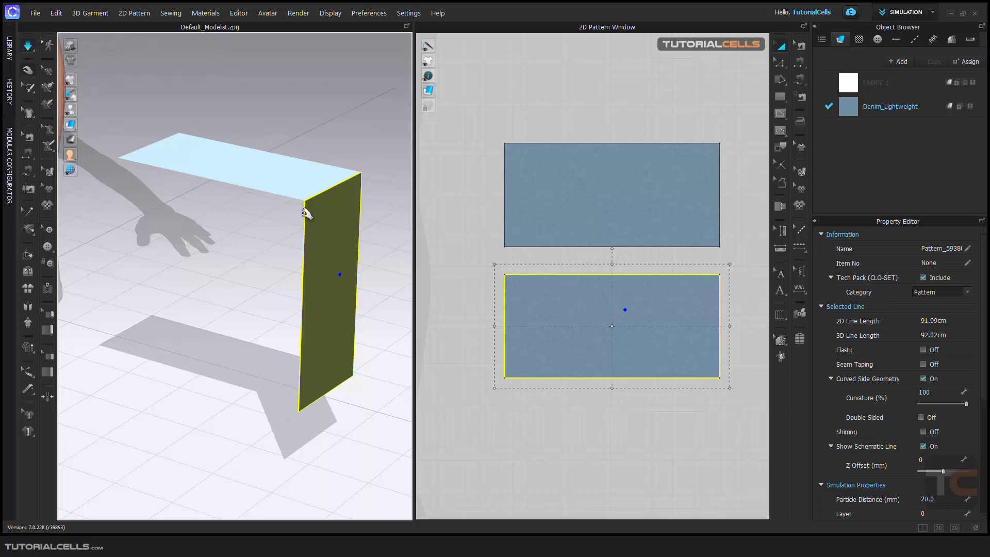
mouse_move(339, 263)
left_mouse_down()
mouse_move(382, 279)
mouse_move(247, 287)
left_mouse_up()
left_click_drag(328, 274, 270, 189)
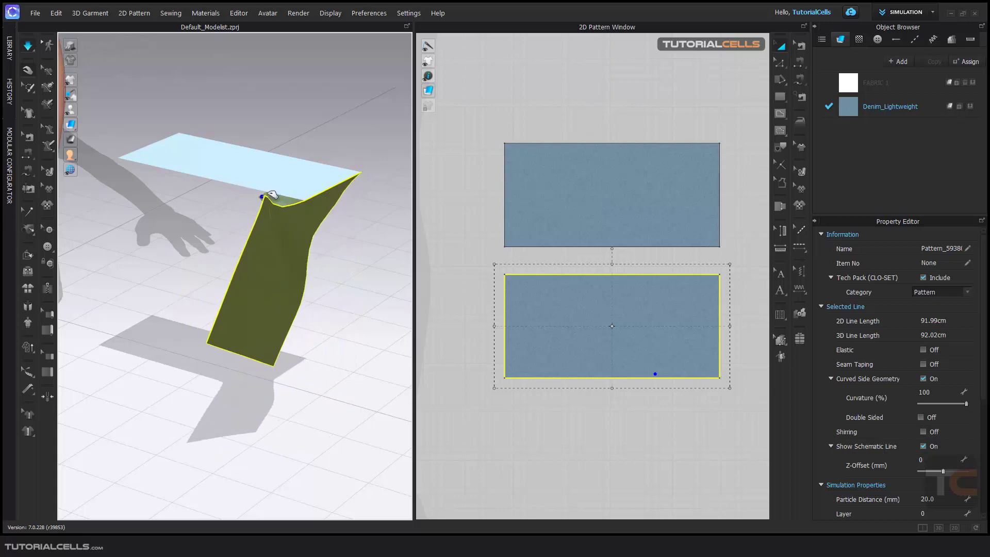
left_click_drag(270, 189, 281, 220)
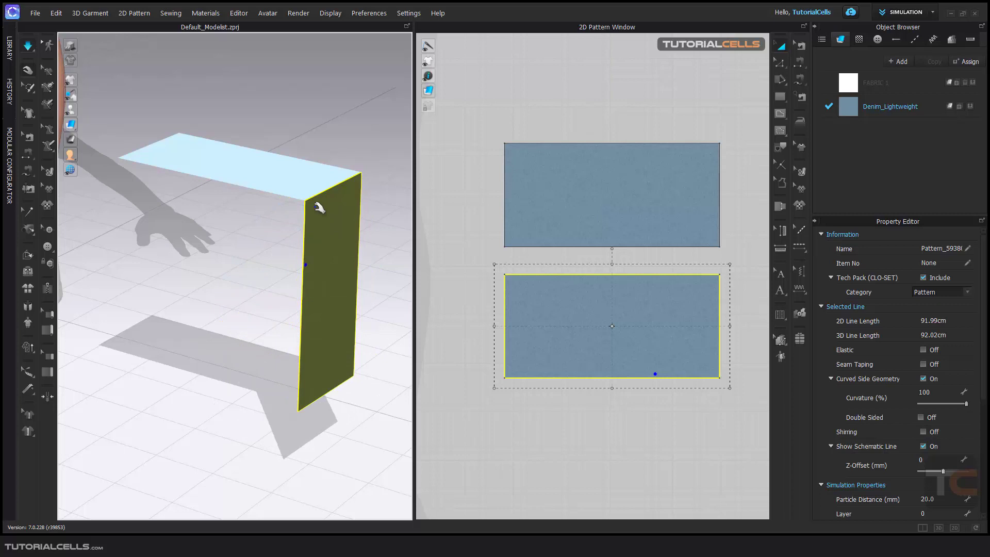
key("ctrl+z")
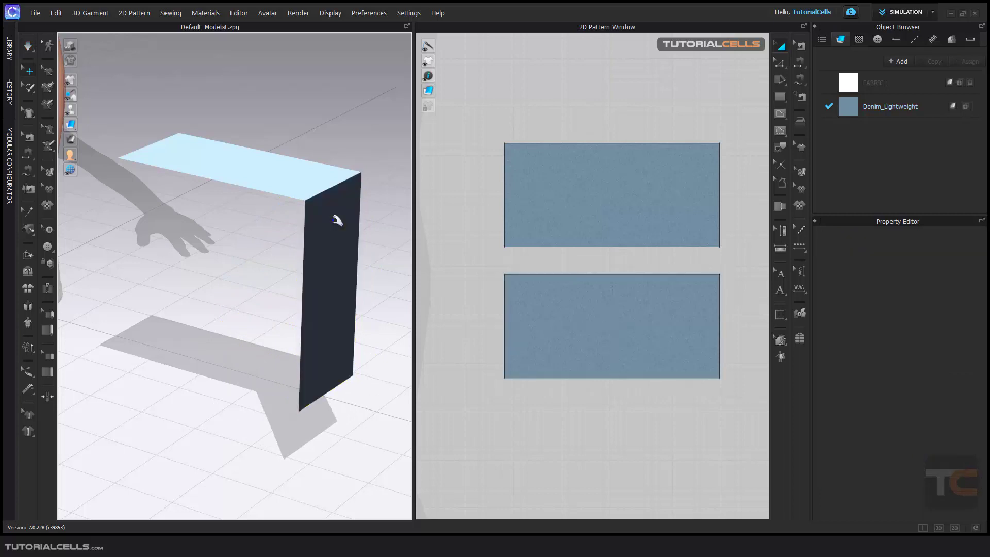
- Unfreeze the top panel with Activate and reopen its Pattern context menu
right_click(275, 178)
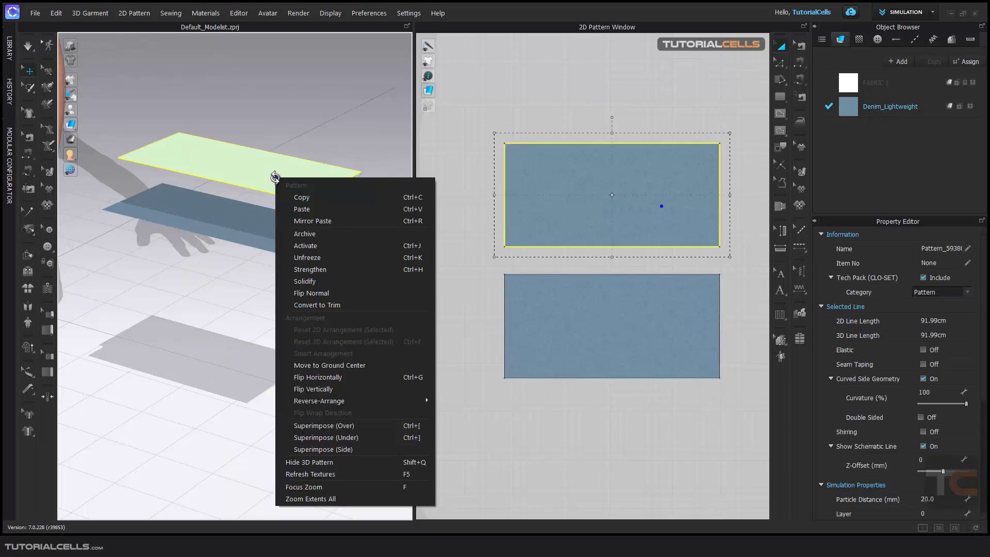
left_click(301, 246)
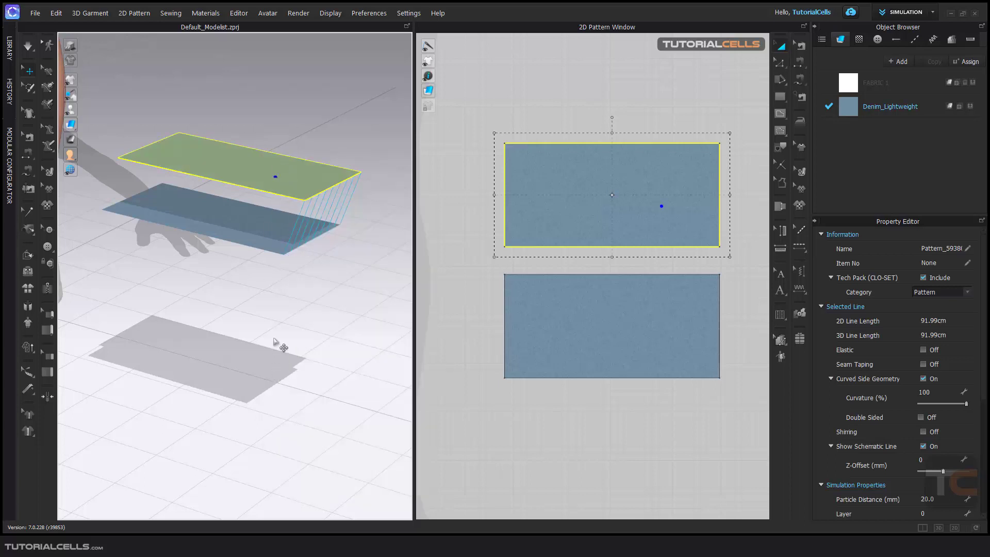
right_click(299, 184)
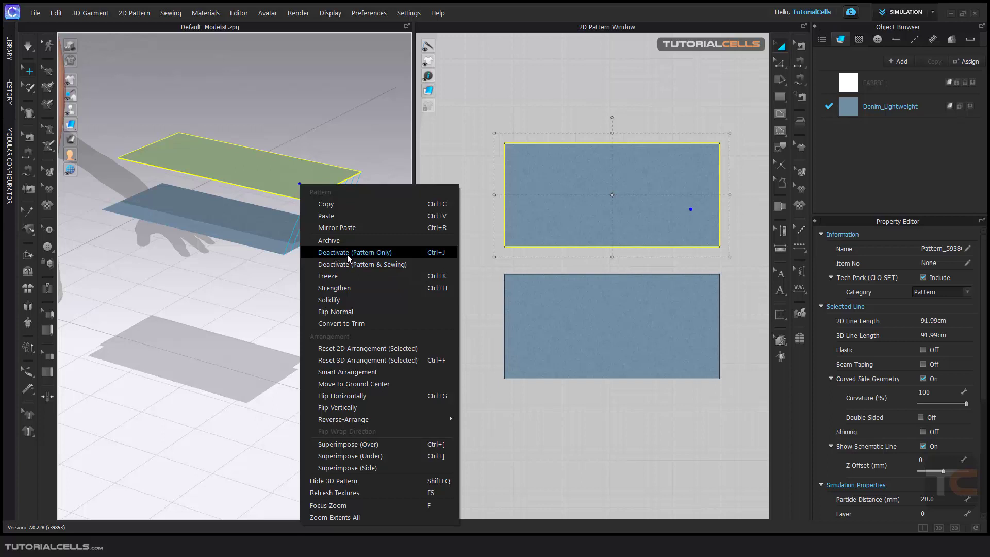
- Apply Deactivate (Pattern Only) to the top panel and drag the lower panel to test its seam
left_click(347, 255)
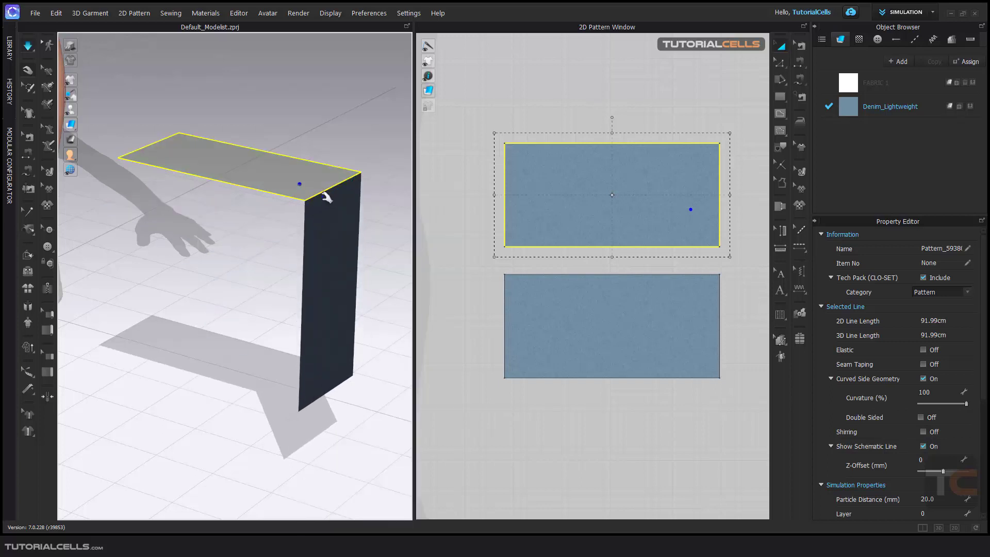
left_click(326, 266)
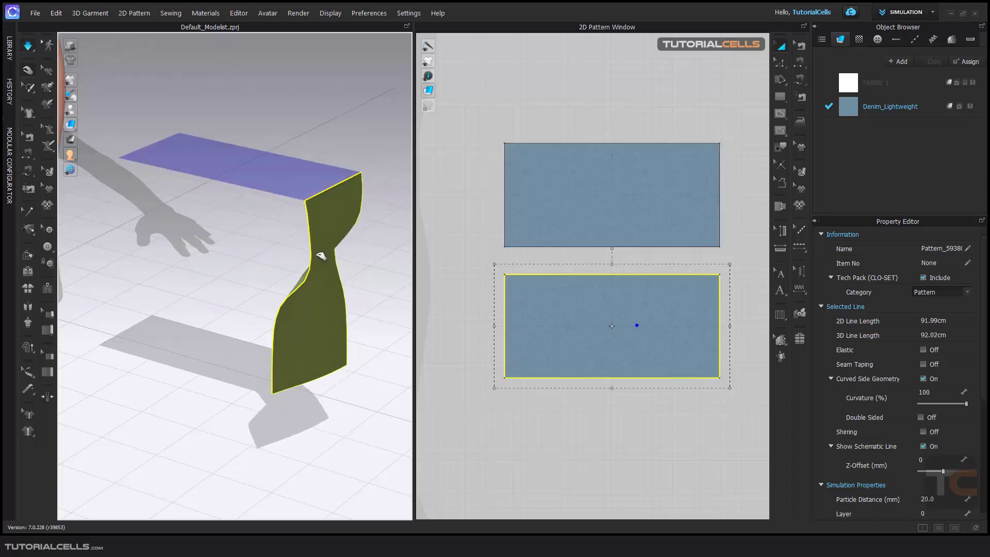
left_click_drag(326, 265, 276, 163)
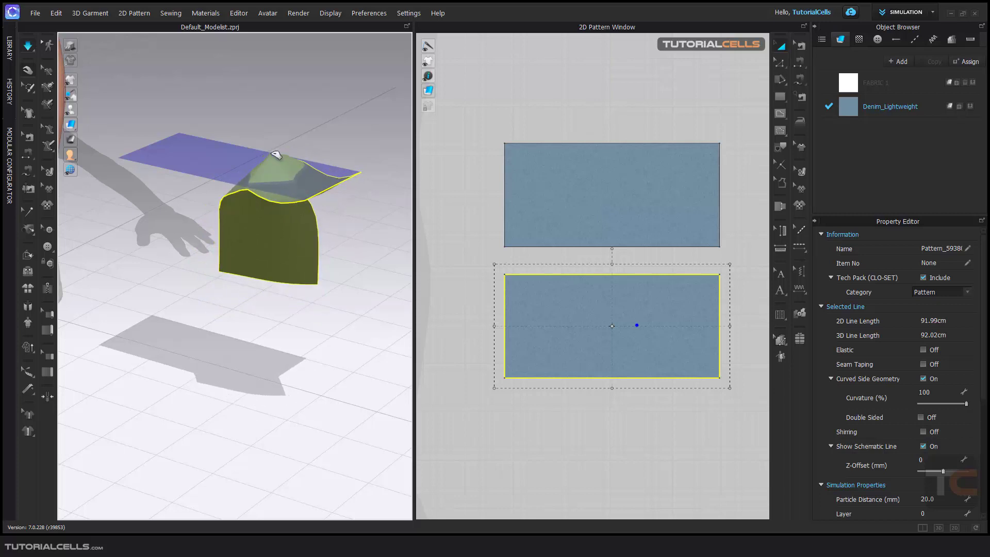
left_click_drag(276, 163, 270, 150)
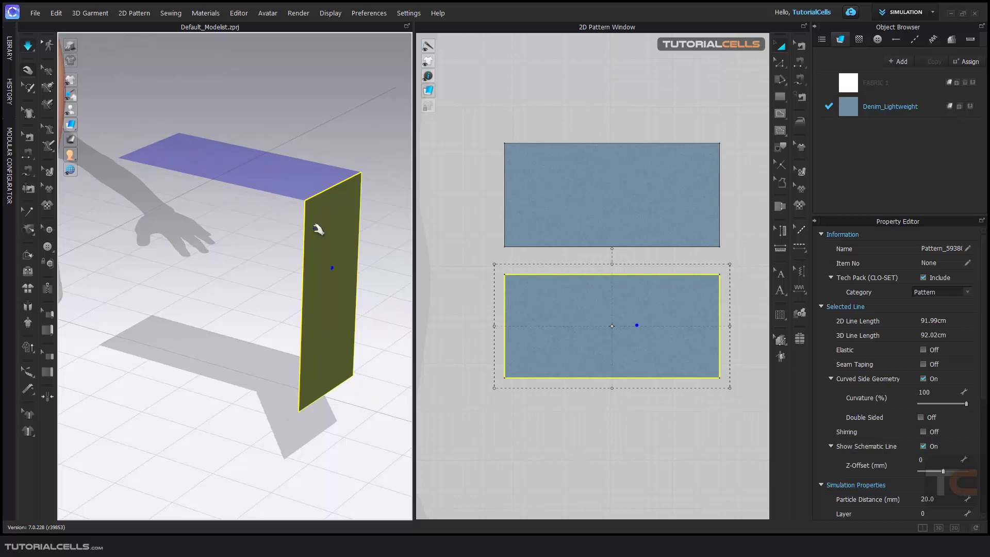
mouse_move(320, 242)
left_mouse_down()
mouse_move(269, 193)
mouse_move(283, 192)
left_mouse_up()
mouse_move(327, 236)
left_mouse_down()
mouse_move(267, 166)
mouse_move(284, 196)
left_mouse_up()
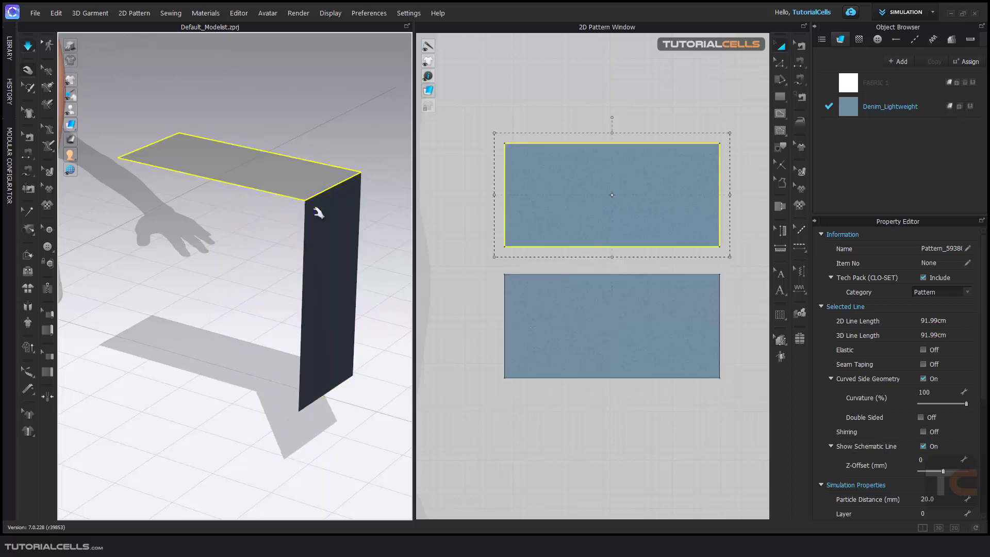
- Lay the lower panel flat and reactivate the top panel
left_click_drag(318, 213, 317, 212)
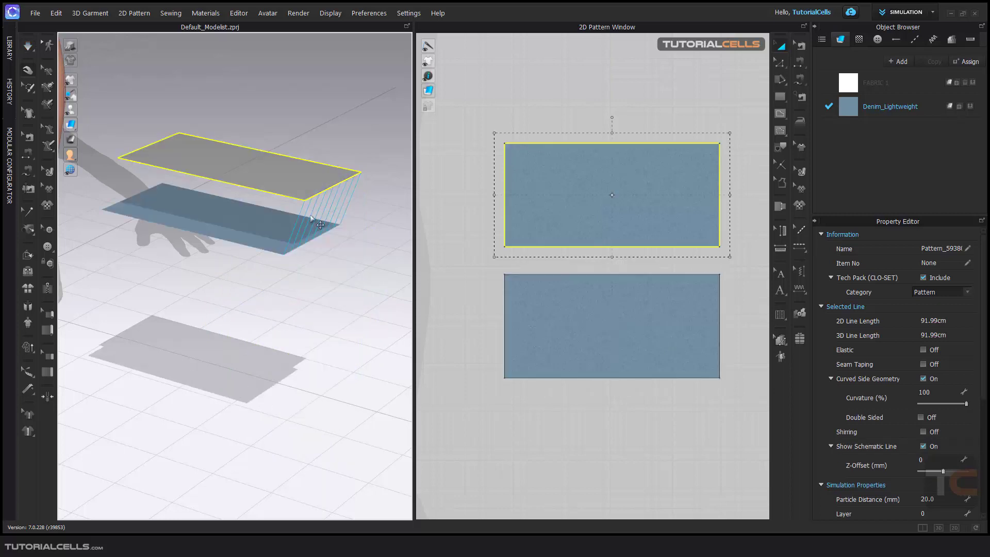
right_click(271, 176)
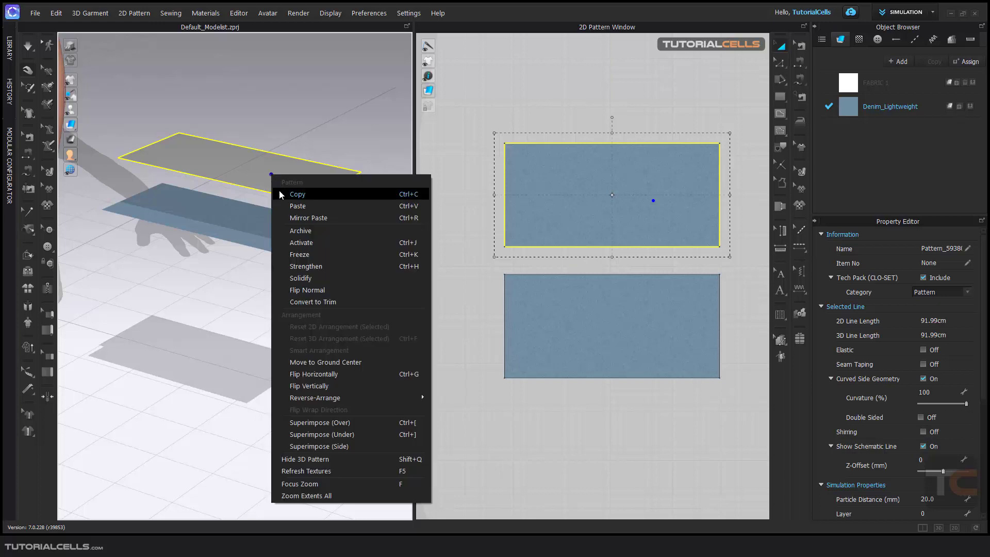
left_click(301, 243)
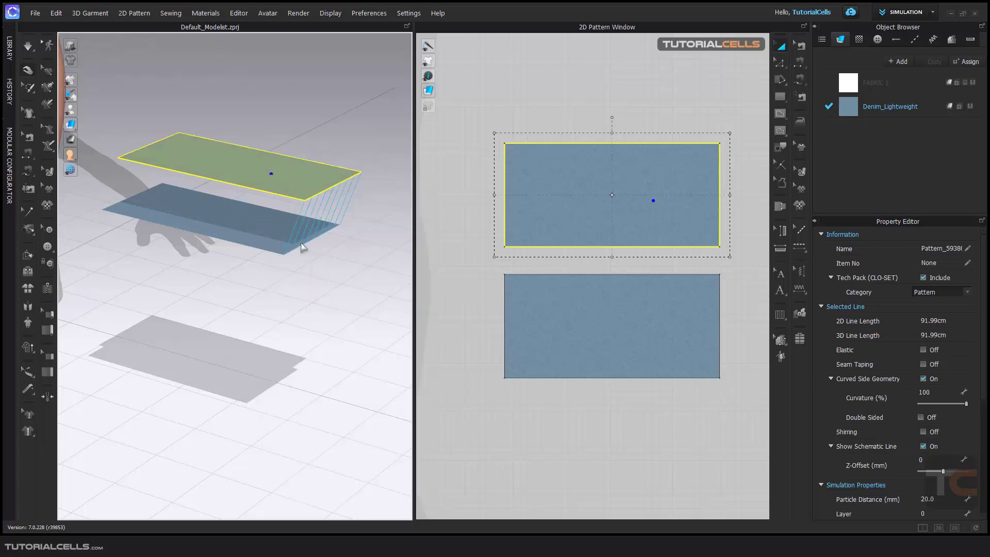
- Deactivate the top panel with Pattern & Sewing and simulate so the lower panel drops
right_click(294, 175)
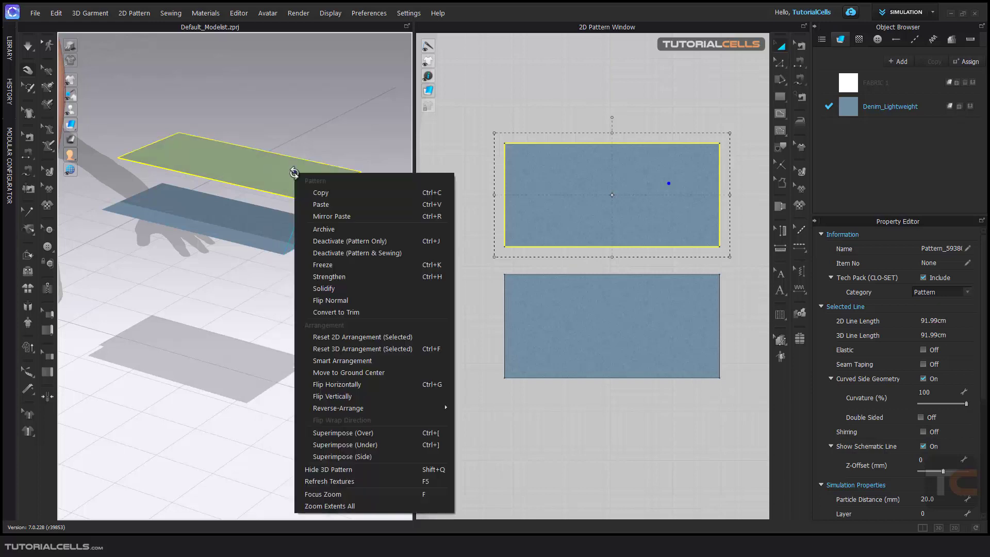
left_click(348, 254)
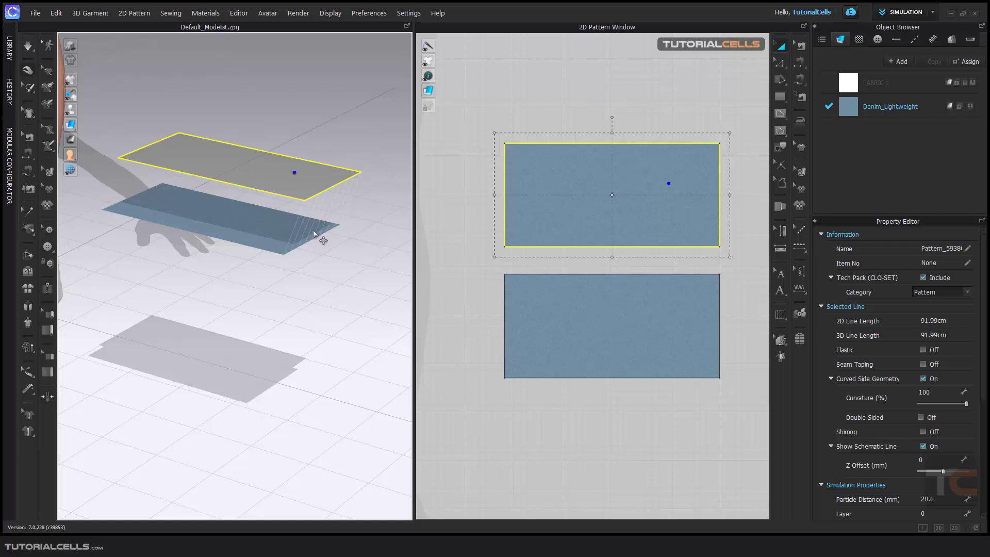
key("space")
- Choose Activate on the deactivated top panel to restore it and its seam
right_click(266, 173)
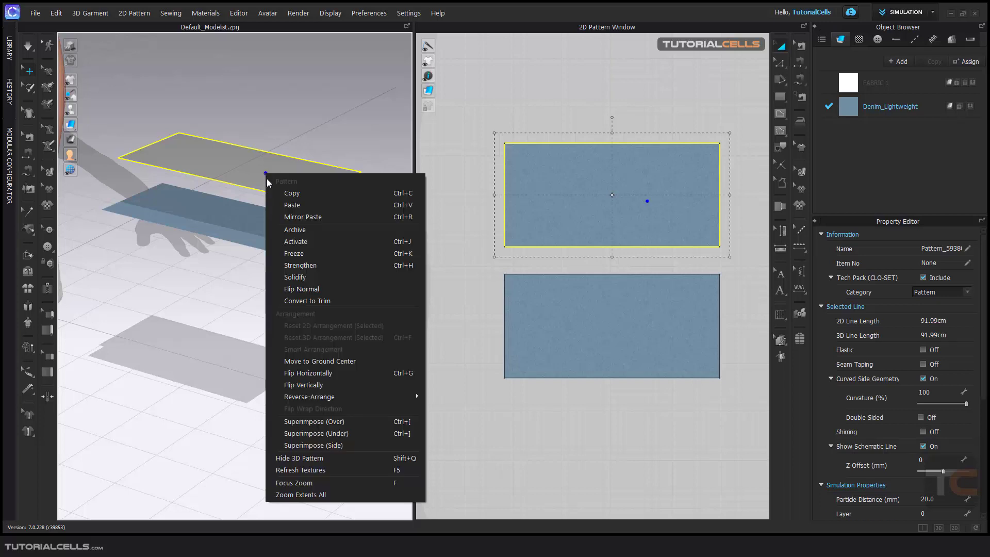
left_click(292, 242)
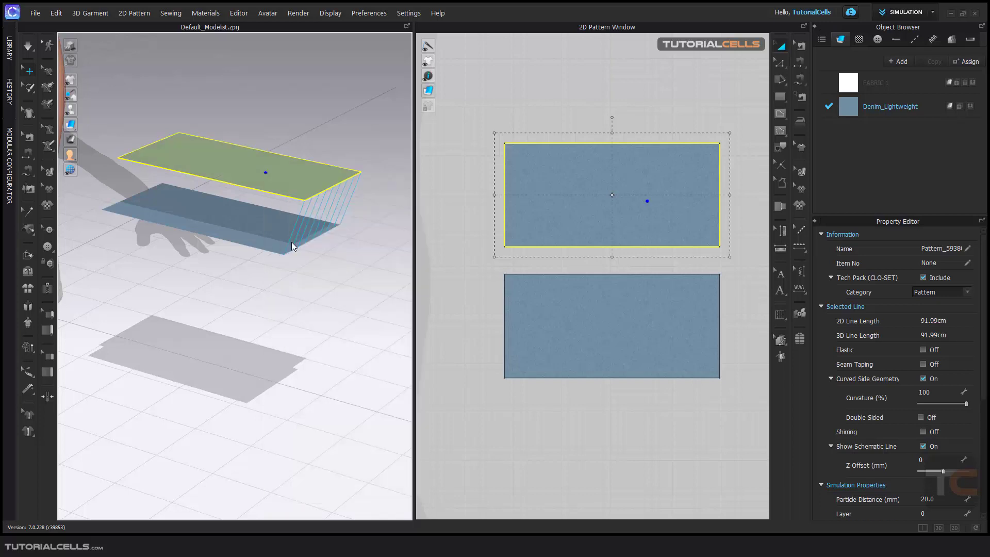